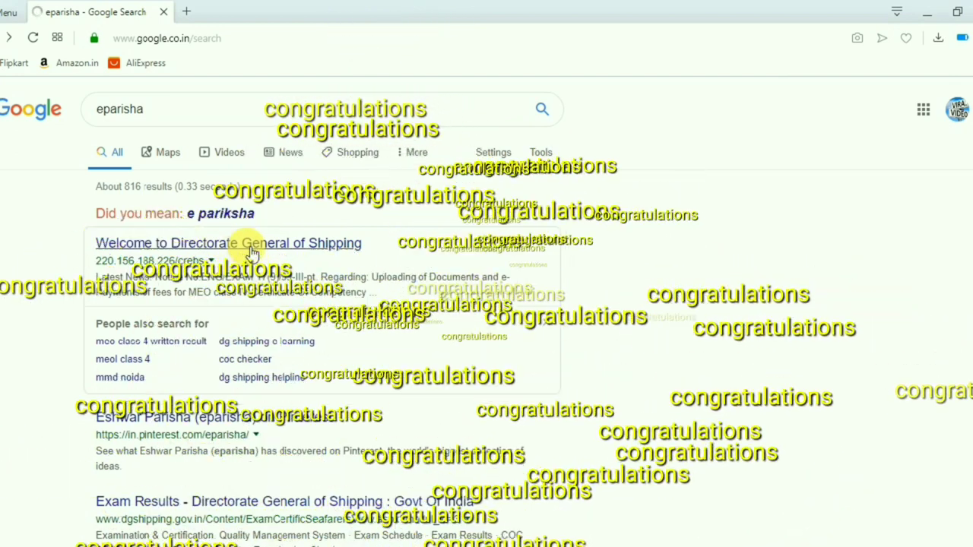
# Open the Directorate General of Shipping site and log in to ePariksha with the account e-mail and password.
pyautogui.click(247, 244)
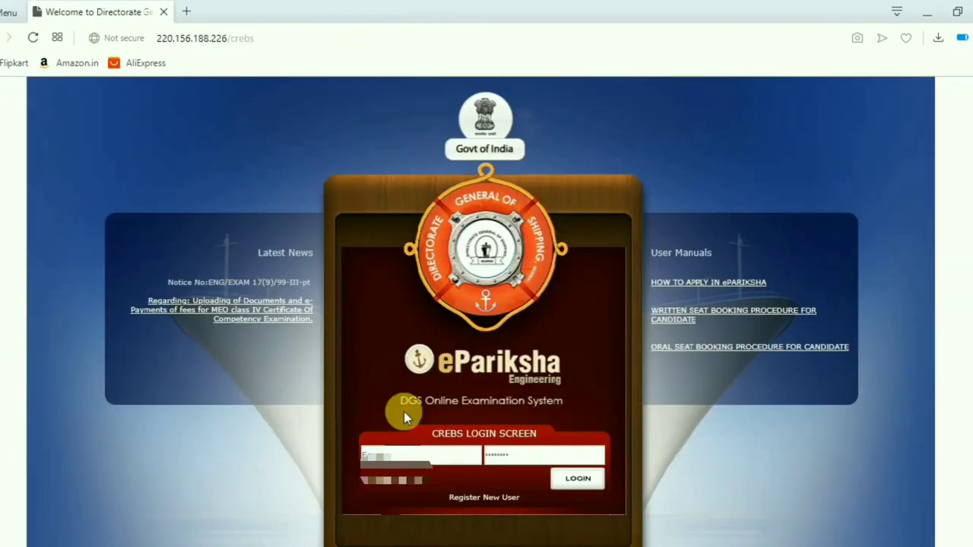
pyautogui.click(401, 456)
pyautogui.click(448, 480)
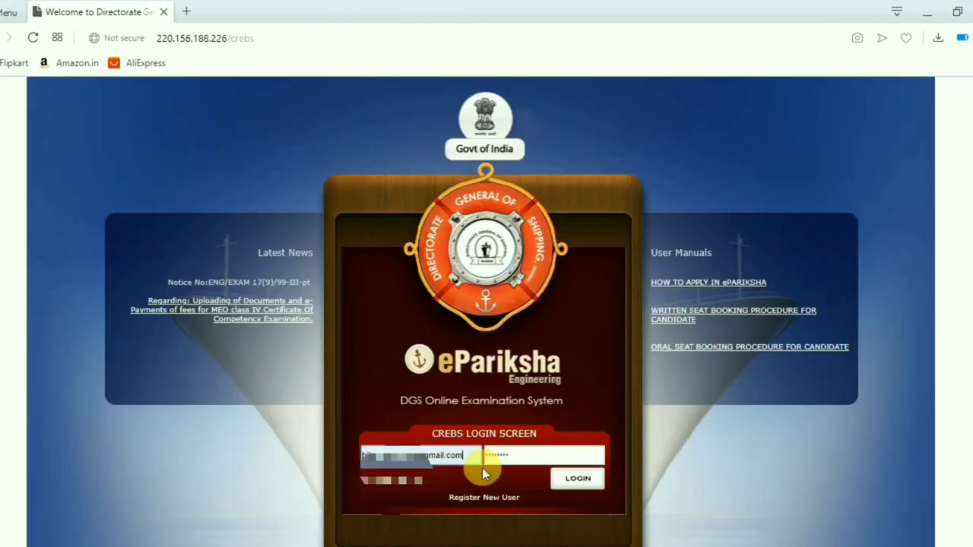
pyautogui.click(504, 456)
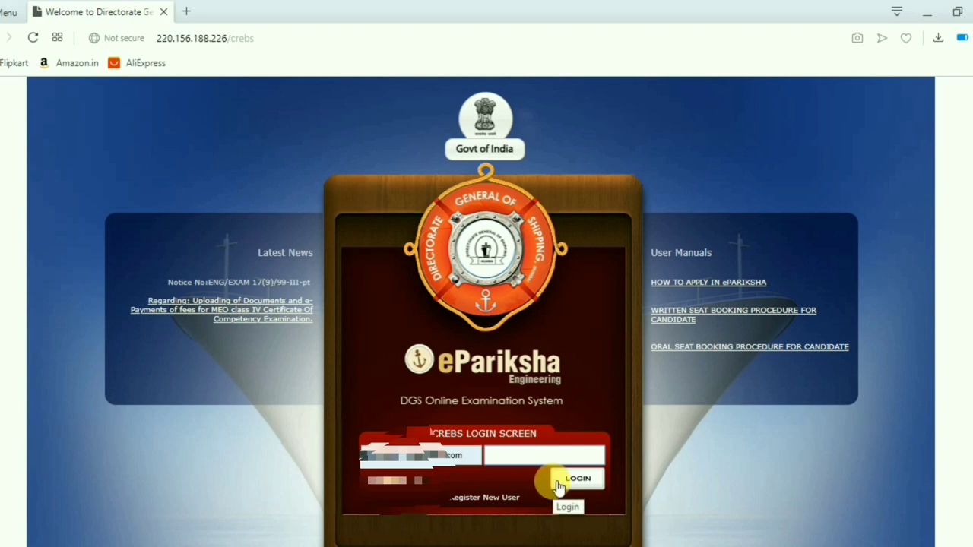
pyautogui.click(560, 484)
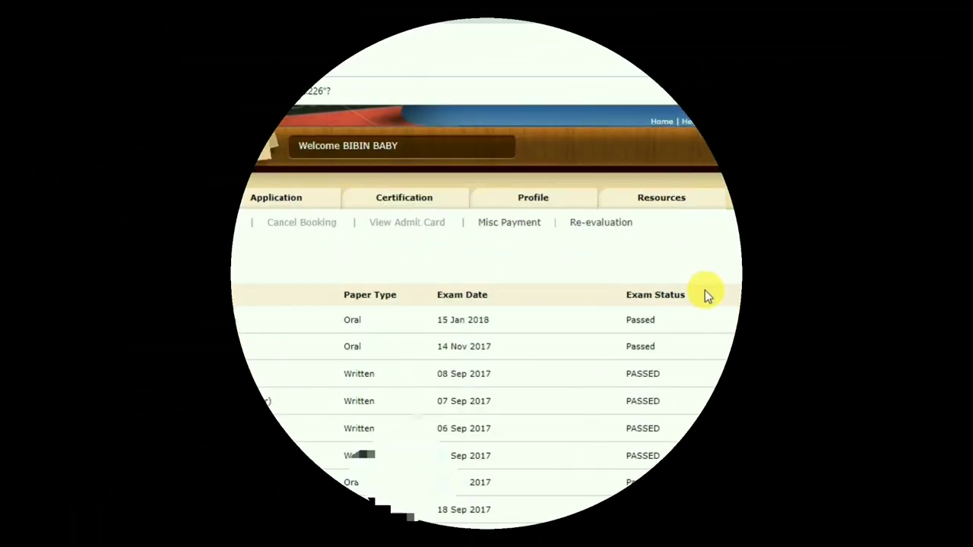
# Look through the exam results and open the fee details in the Certification section.
pyautogui.scroll(-1, 705, 295)
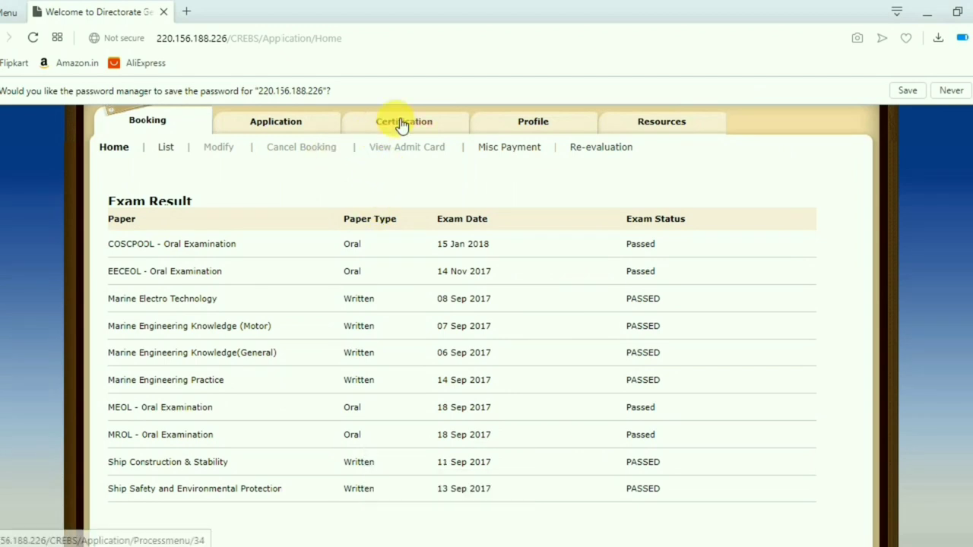
pyautogui.click(404, 125)
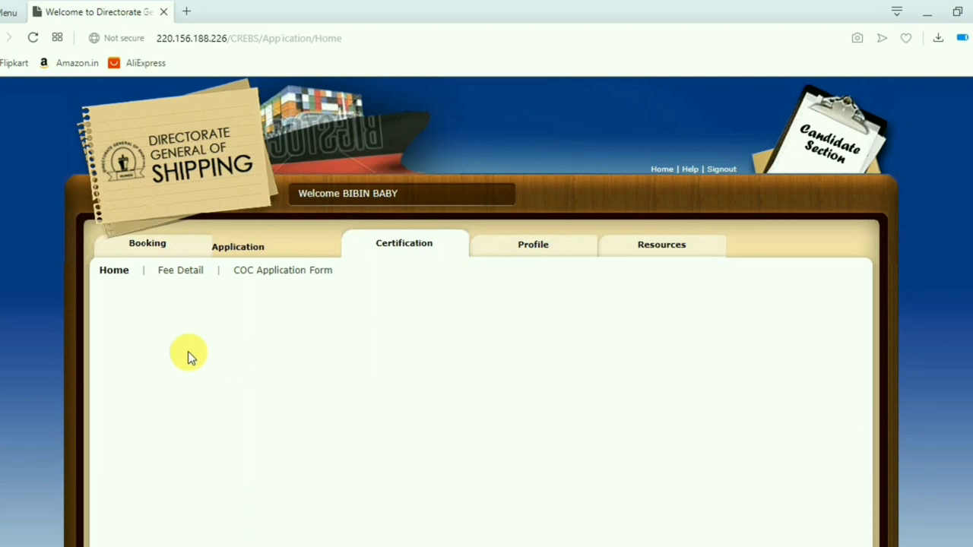
pyautogui.click(188, 275)
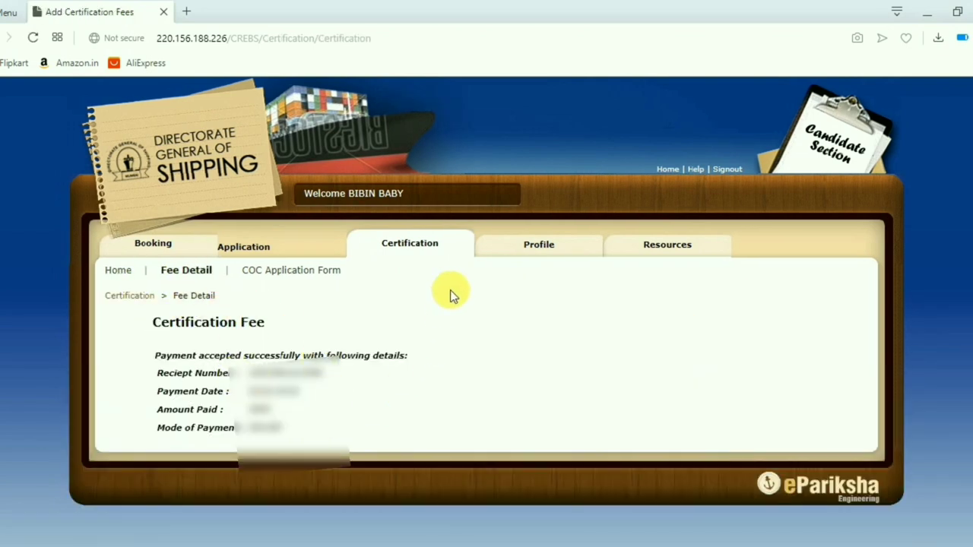
# Open the COC Application Form and review the candidate details and exam functions on its first page.
pyautogui.click(307, 275)
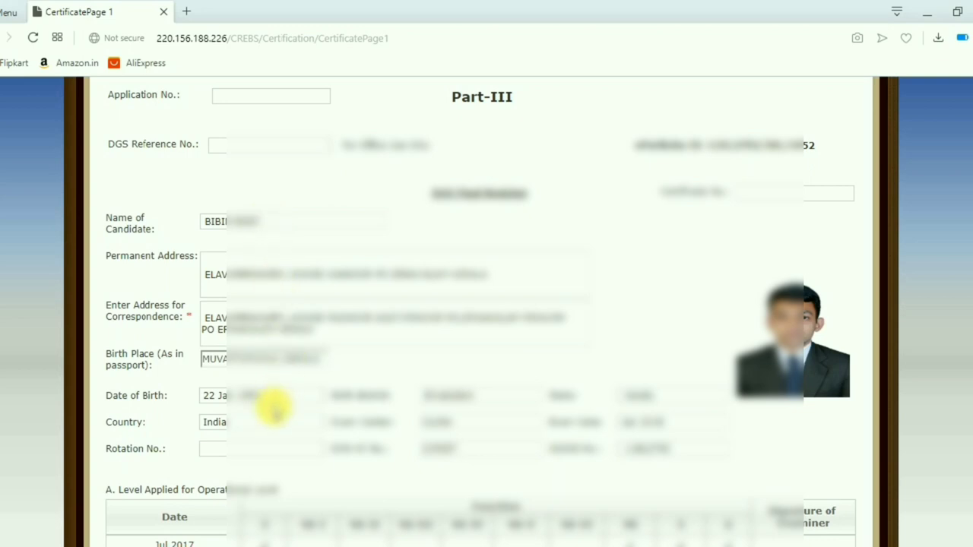
pyautogui.scroll(-2, 456, 449)
pyautogui.scroll(-3, 459, 451)
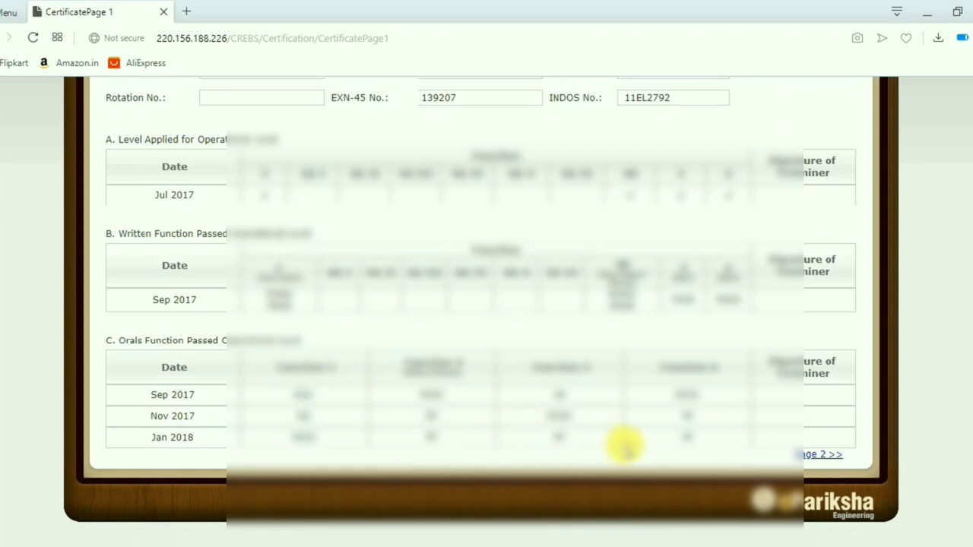
# Go to page 2 of the COC application and examine the certification requirements table.
pyautogui.click(825, 456)
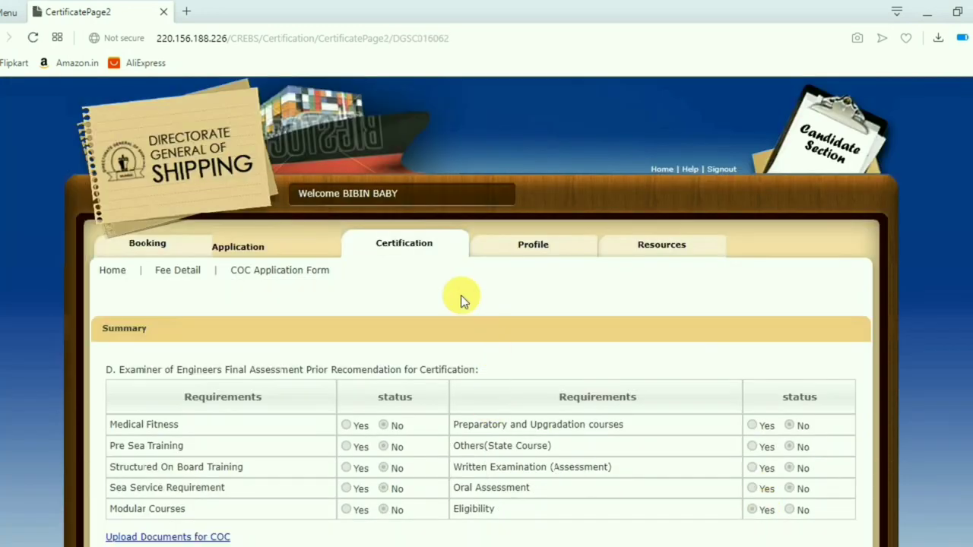
pyautogui.scroll(-1, 461, 296)
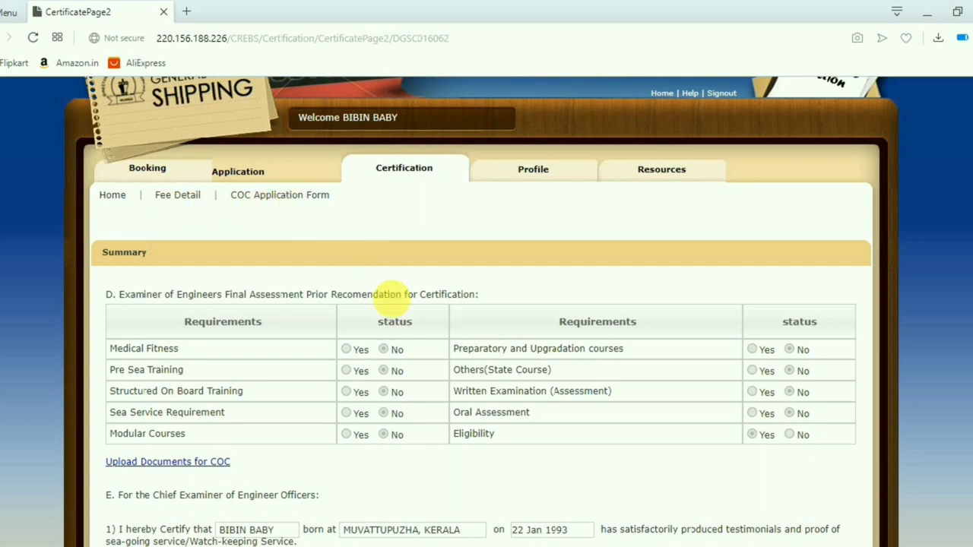
pyautogui.scroll(-1, 373, 334)
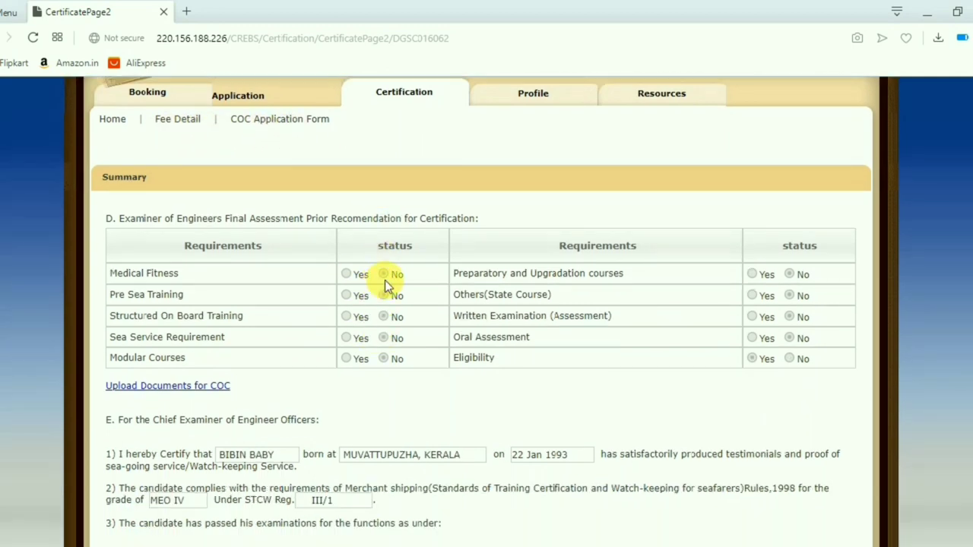
pyautogui.scroll(-1, 353, 297)
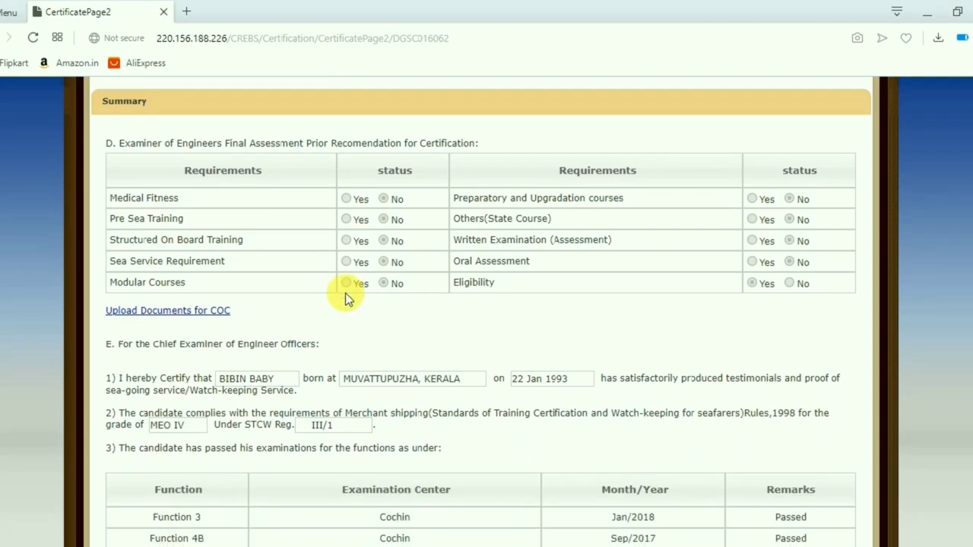
# Open Upload Documents for COC and look through the document list down to Other Document 2.
pyautogui.click(204, 314)
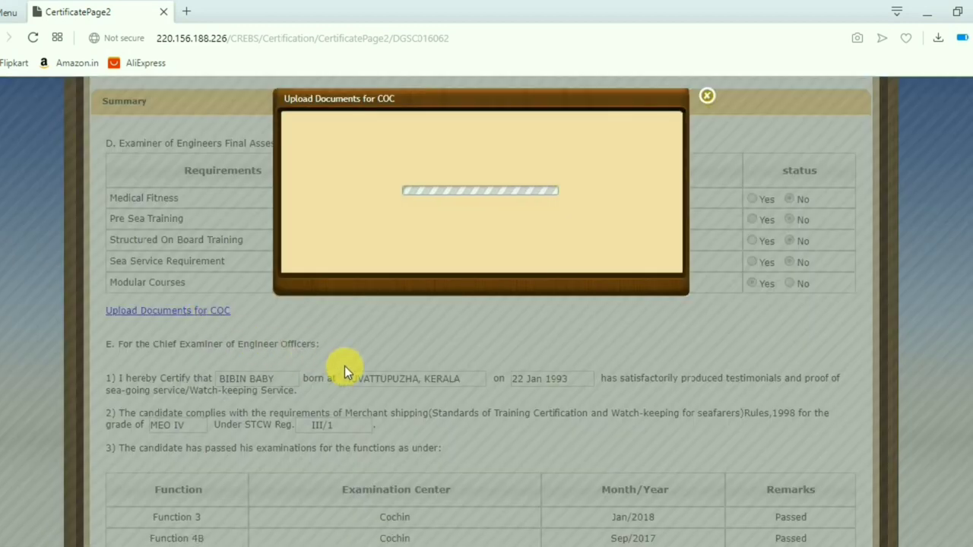
pyautogui.scroll(-2, 373, 423)
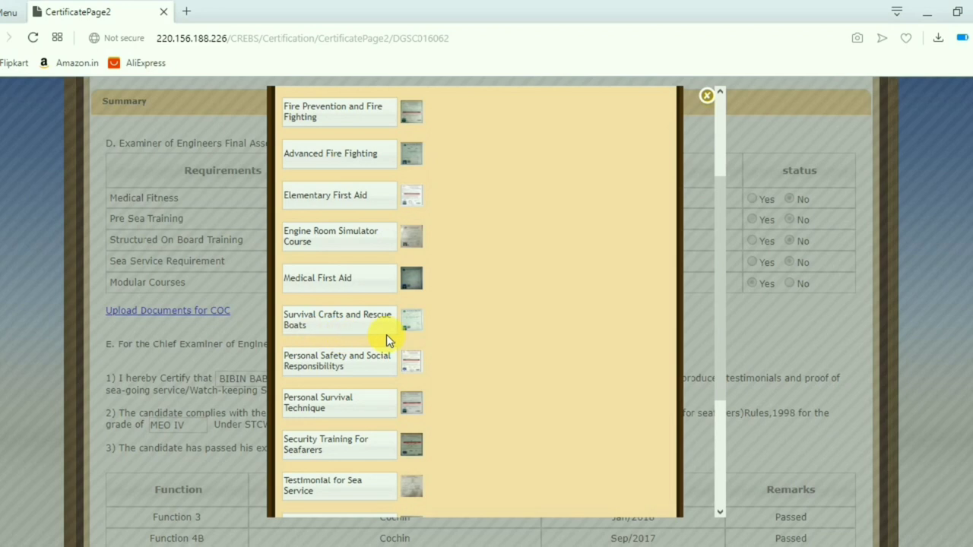
pyautogui.scroll(-1, 365, 377)
pyautogui.scroll(-1, 368, 497)
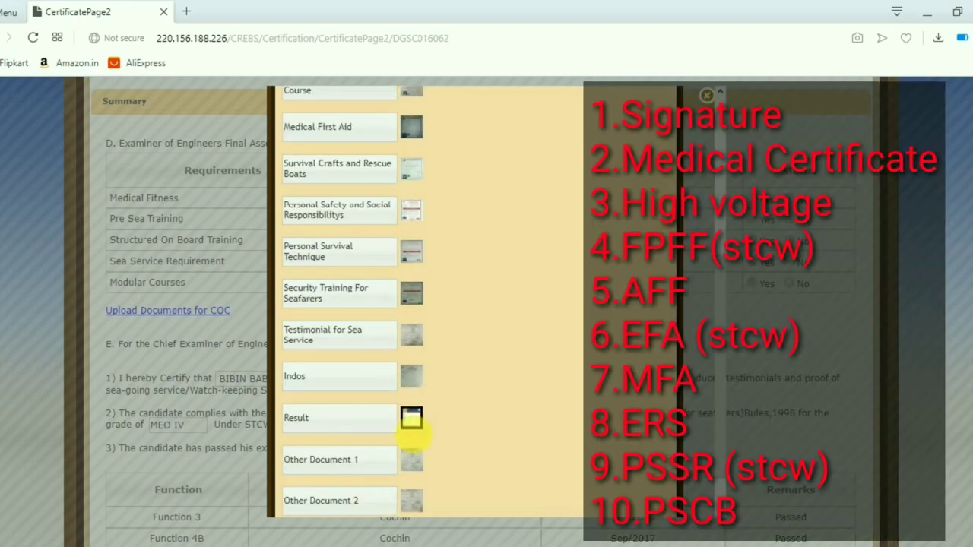
pyautogui.scroll(-1, 401, 478)
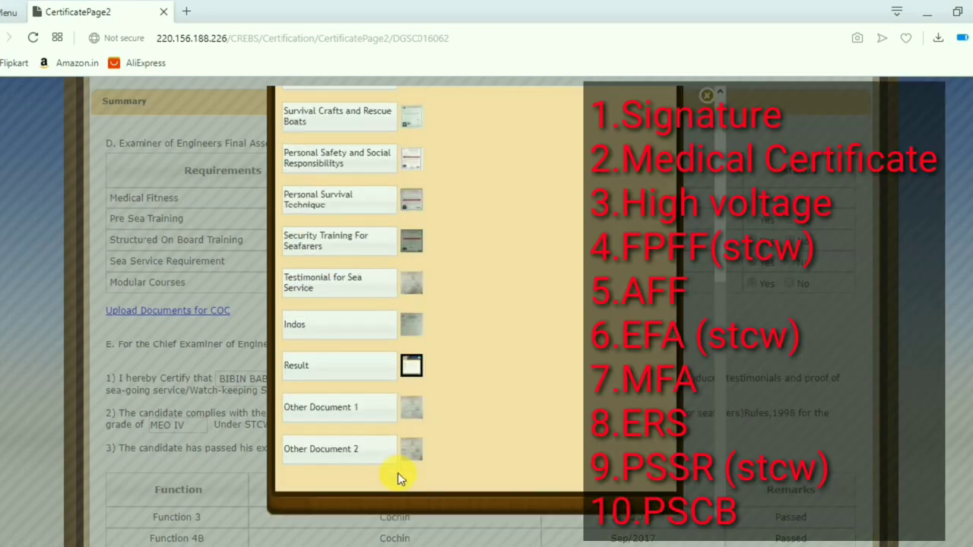
pyautogui.click(417, 416)
# Review the rest of COC application page 2, including the Chief Examiner section and passed functions.
pyautogui.scroll(-3, 551, 323)
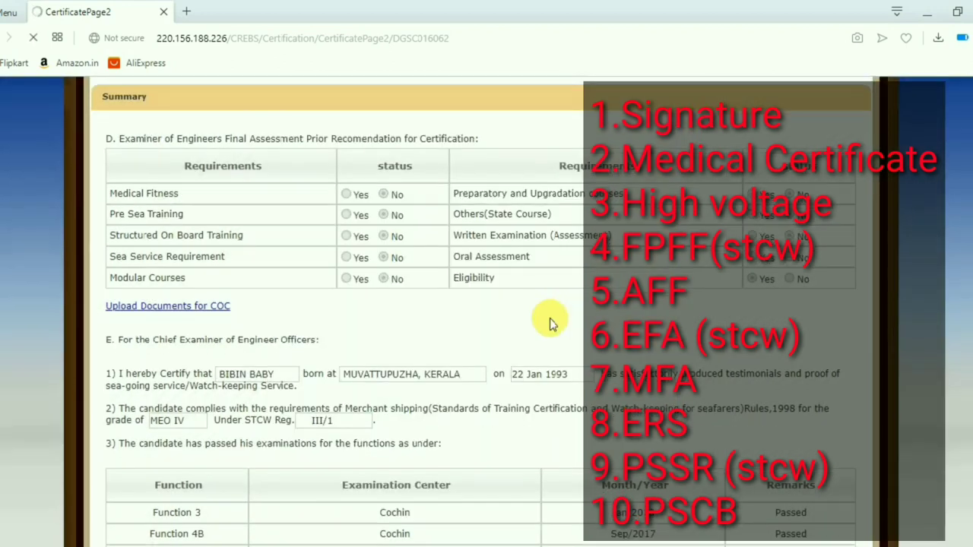
pyautogui.scroll(-1, 551, 323)
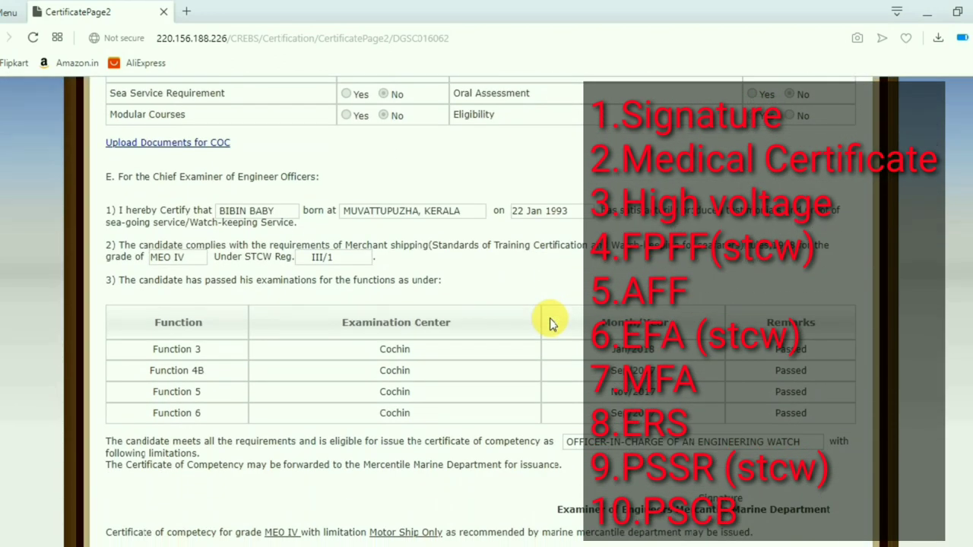
pyautogui.scroll(-2, 551, 323)
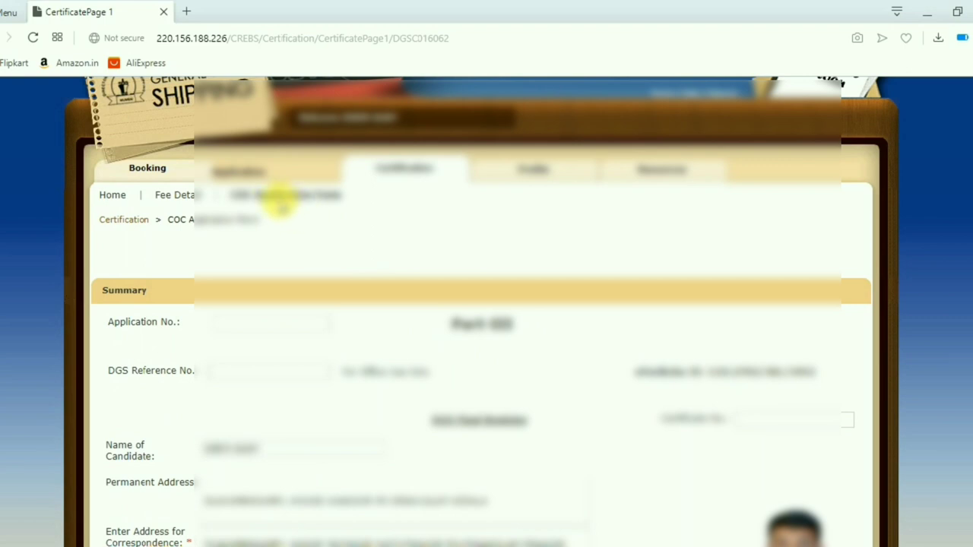
# Open the Application Form in the Application section and review the Center Details of Personal Particulars.
pyautogui.click(236, 171)
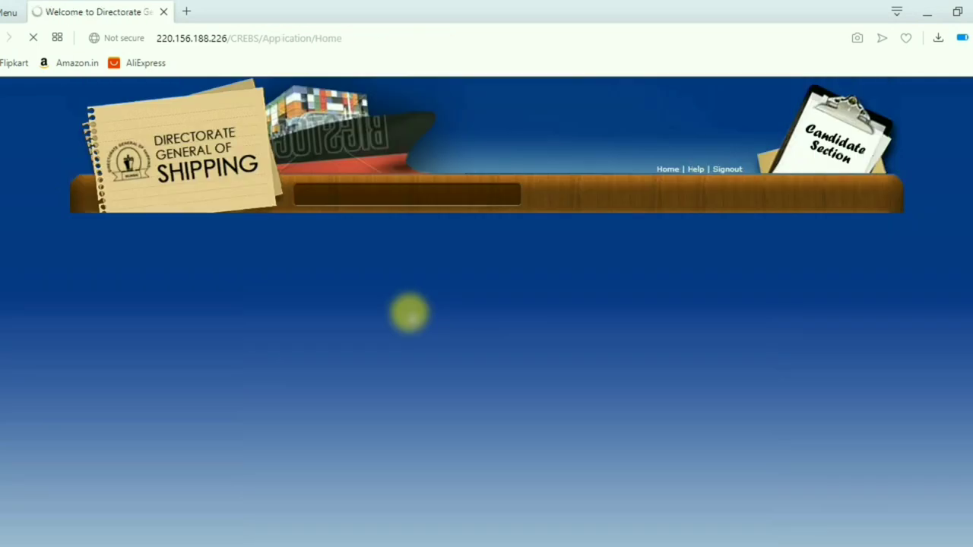
pyautogui.scroll(-1, 410, 314)
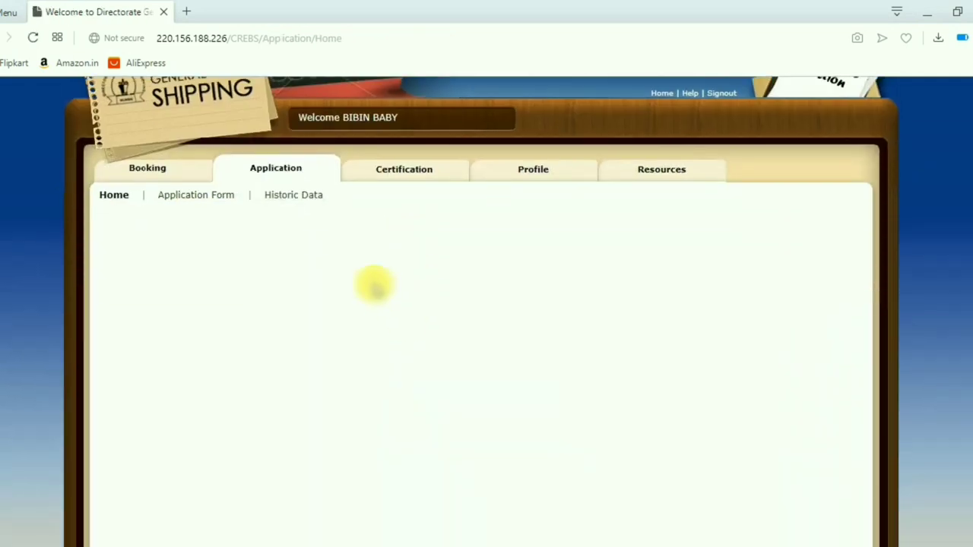
pyautogui.click(224, 197)
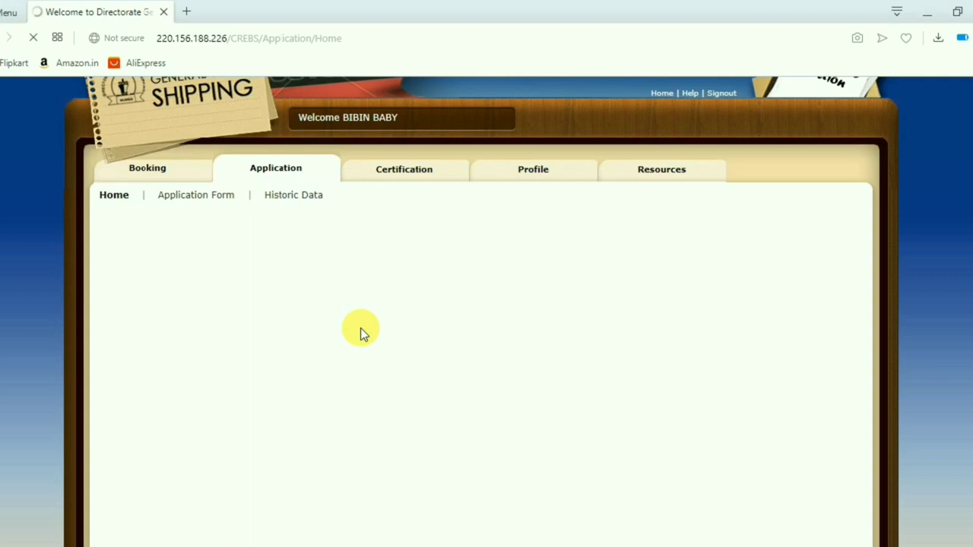
pyautogui.scroll(-1, 360, 328)
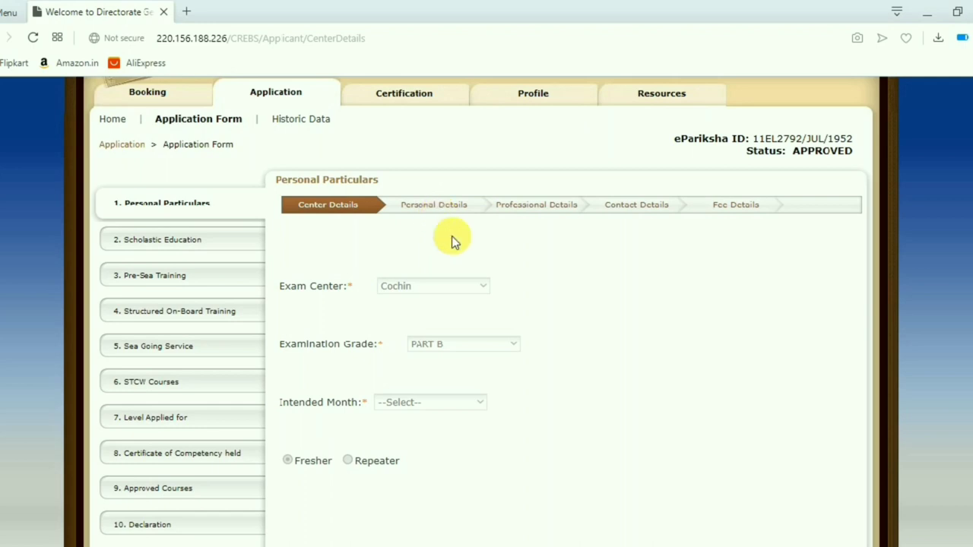
pyautogui.scroll(-2, 451, 236)
pyautogui.scroll(1, 857, 511)
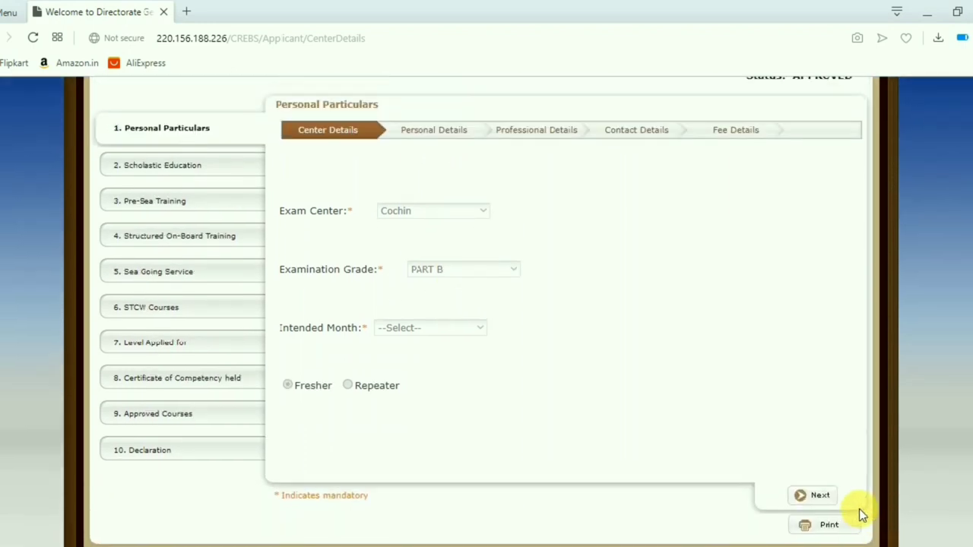
# Advance to Personal Details and view its attached supporting documents, including photograph, signature and passport.
pyautogui.click(820, 498)
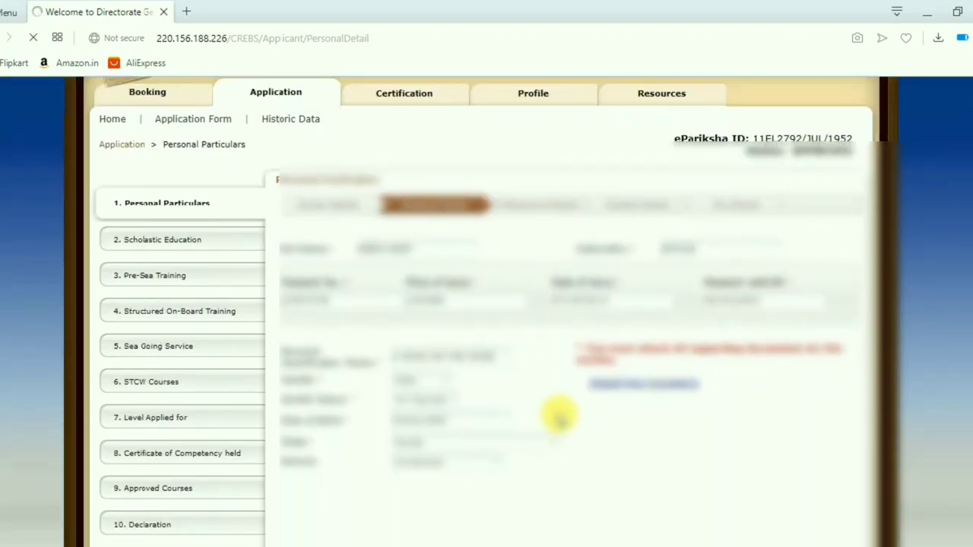
pyautogui.scroll(-3, 608, 407)
pyautogui.scroll(1, 652, 323)
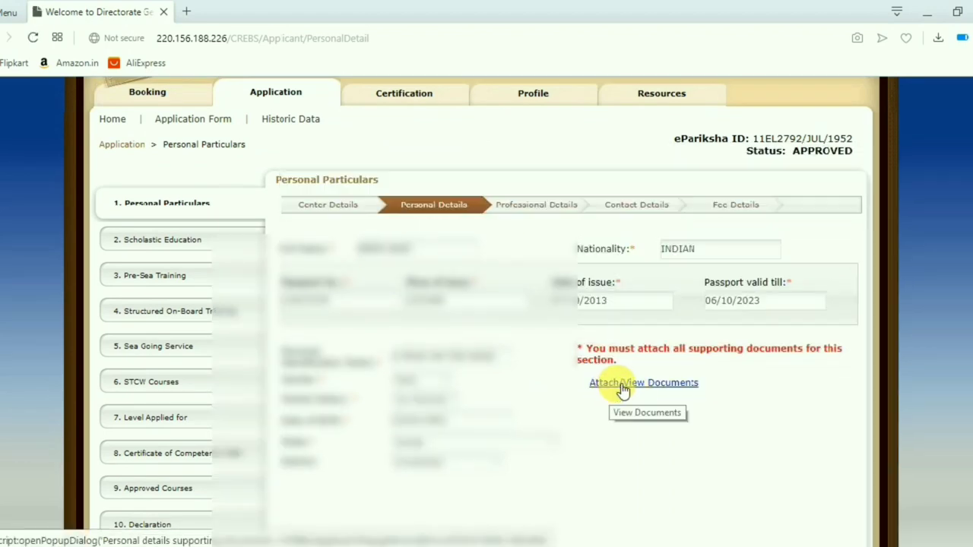
pyautogui.click(623, 387)
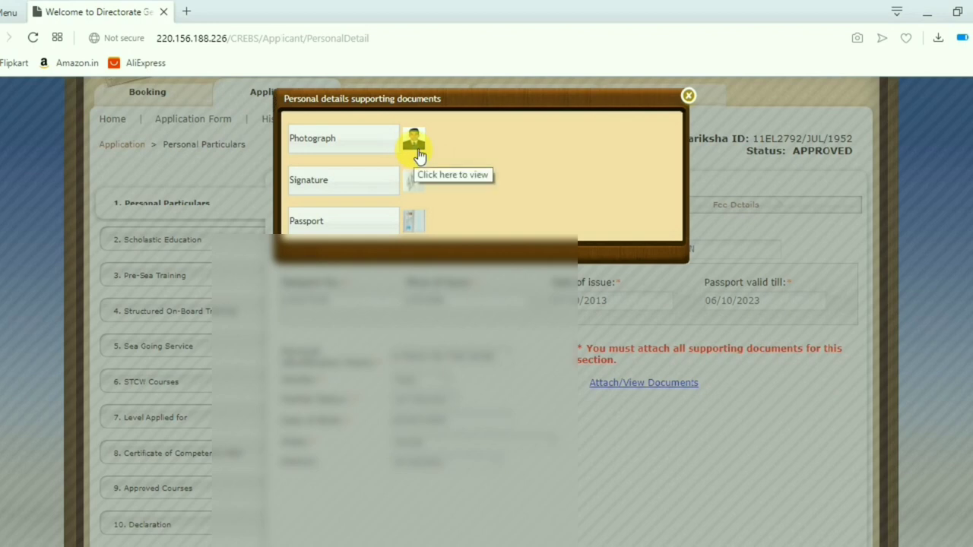
pyautogui.scroll(2, 393, 148)
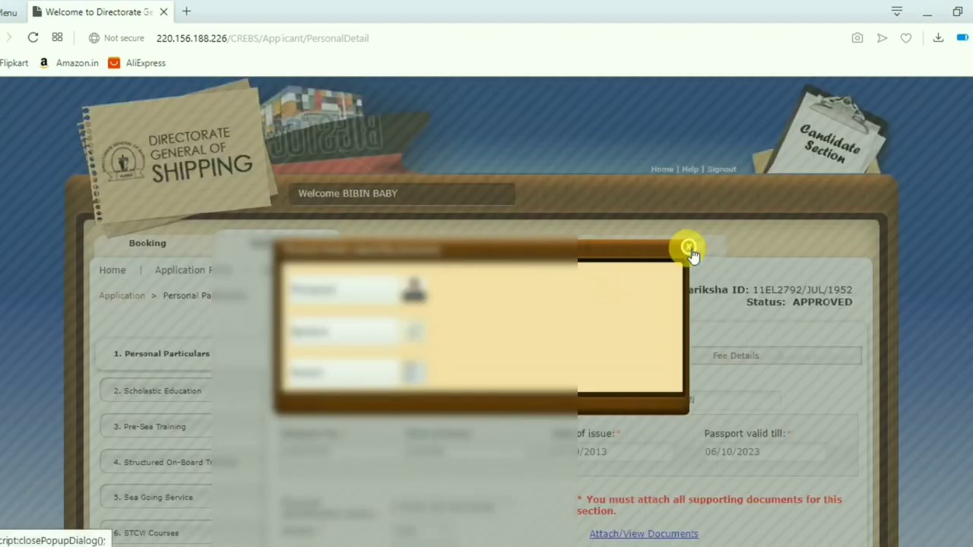
pyautogui.scroll(-2, 651, 310)
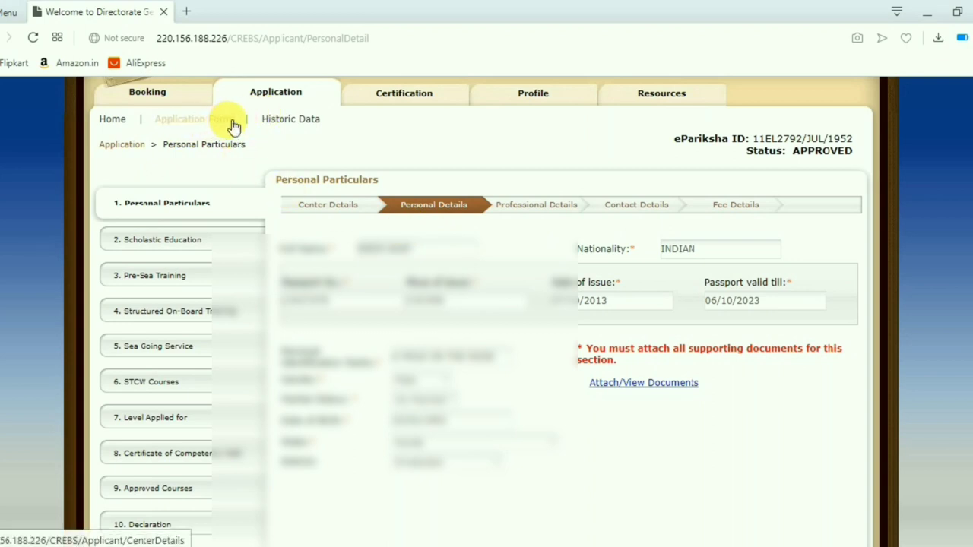
# Return to the Certification section and open the COC Application Form again.
pyautogui.click(400, 100)
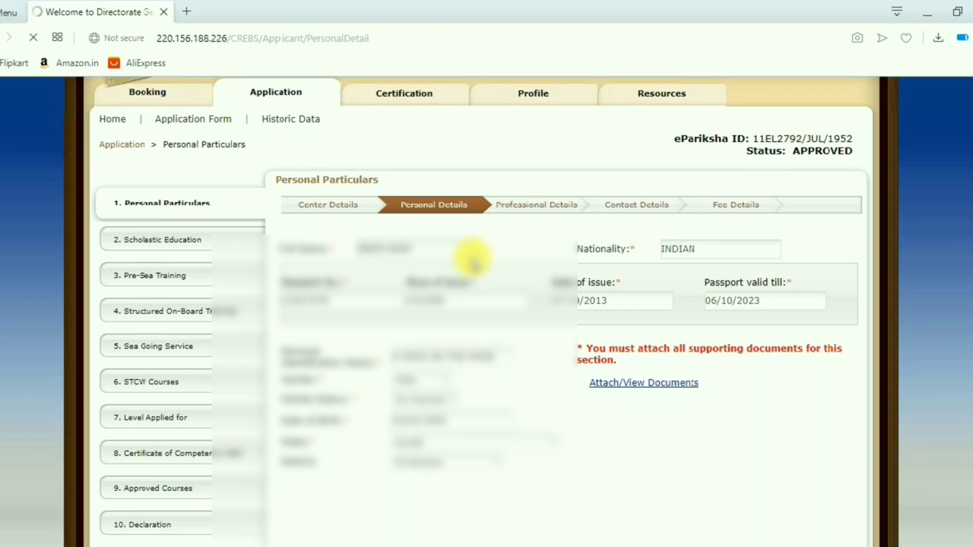
pyautogui.scroll(-1, 471, 265)
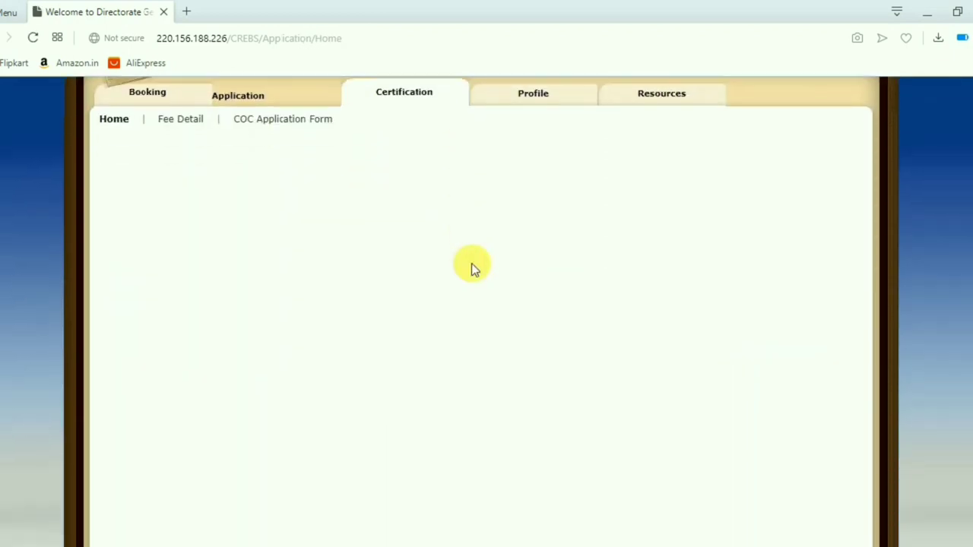
pyautogui.click(282, 119)
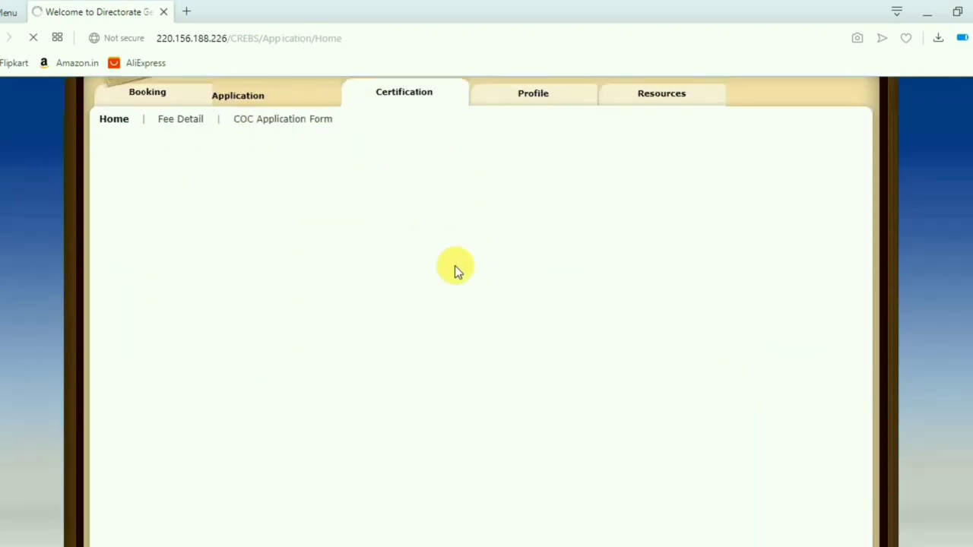